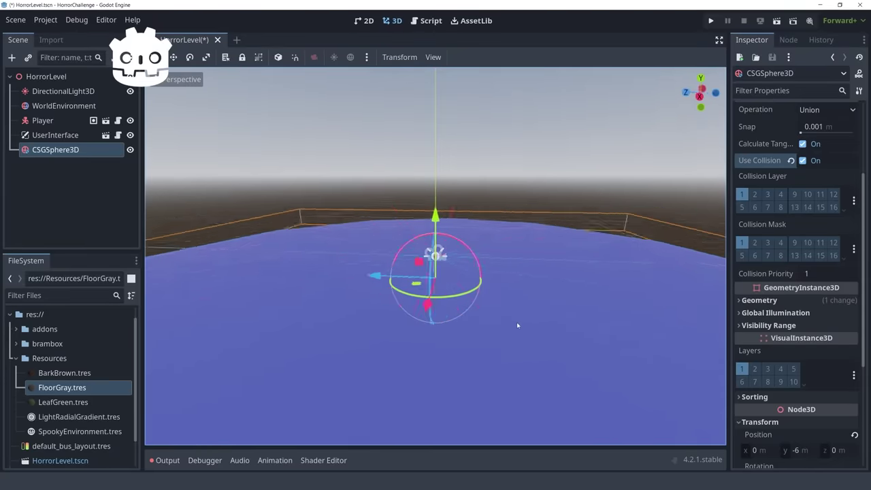
{"action": "middle_click_drag", "start_coordinate": [585, 321], "coordinate": [545, 326]}
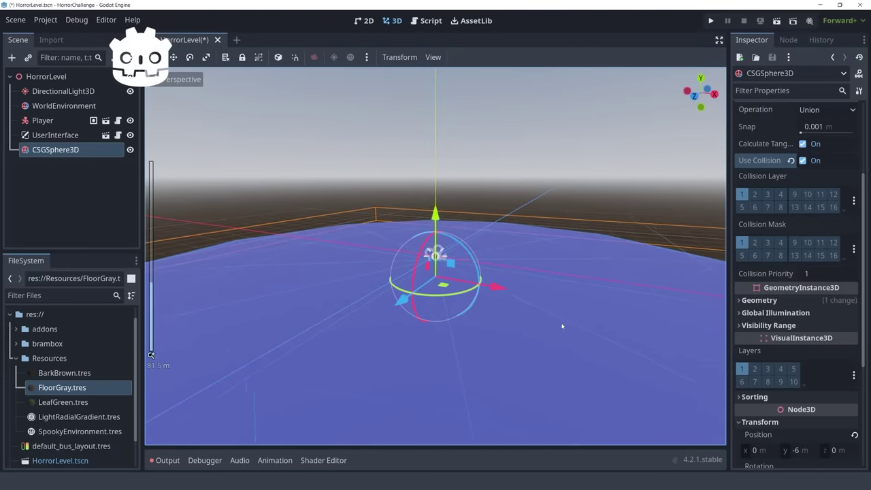
{"action": "left_click", "coordinate": [28, 124]}
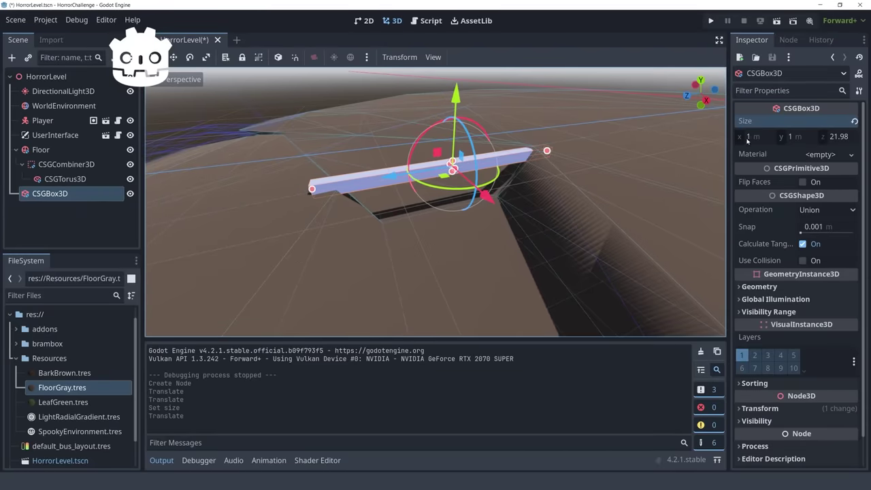
Widen the CSG box spanning the trench to about 6 m along its X axis
{"action": "left_click_drag", "start_coordinate": [756, 136], "coordinate": [805, 131]}
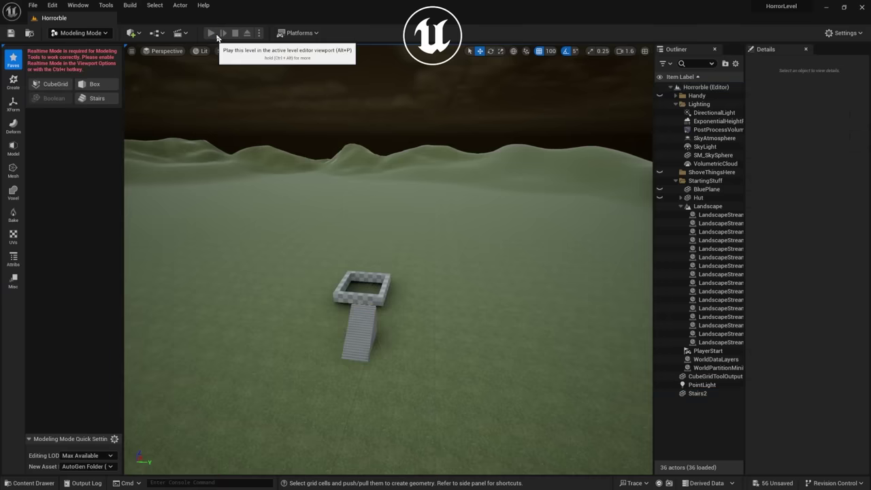
Switch to Unreal Editor and start playing the level to test the room and its stairs
{"action": "left_click", "coordinate": [211, 32]}
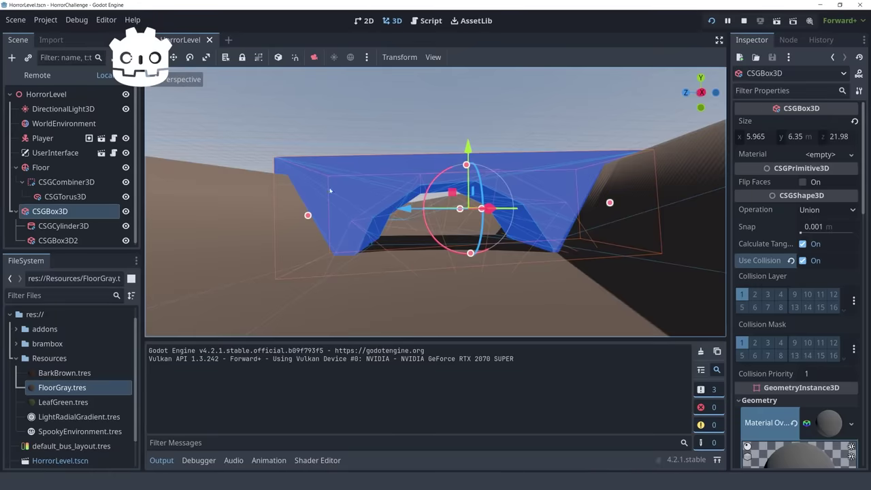
Switch to Godot and examine the bridge's subtracted cylinder and arch opening from several angles
{"action": "middle_click_drag", "start_coordinate": [330, 191], "coordinate": [627, 205]}
{"action": "left_click", "coordinate": [122, 226]}
{"action": "scroll", "coordinate": [558, 242], "scroll_direction": "up", "scroll_amount": 5}
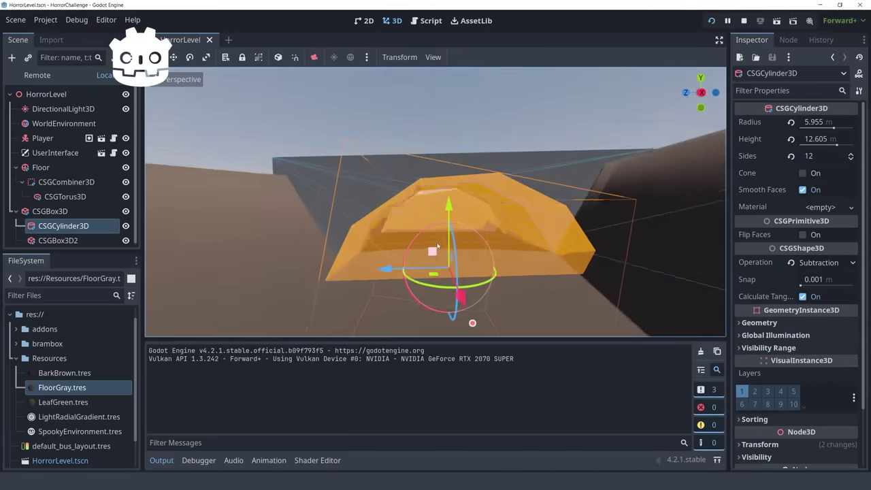
{"action": "middle_click_drag", "start_coordinate": [558, 242], "coordinate": [529, 224]}
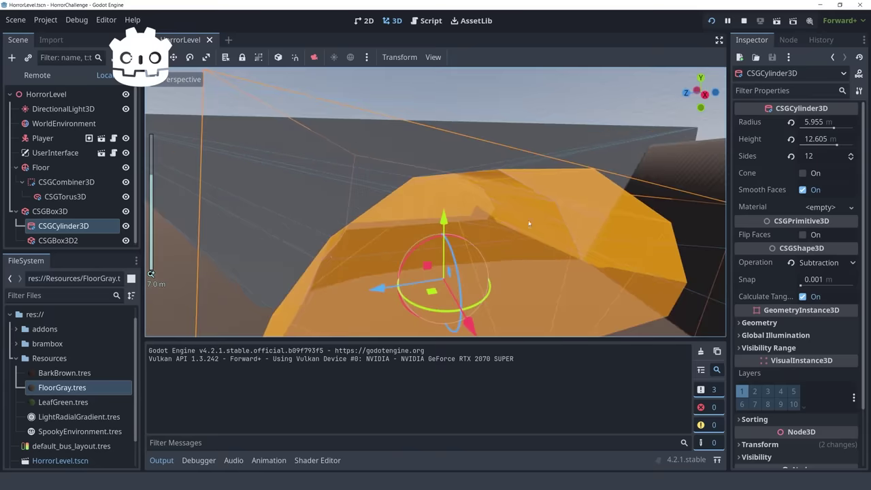
{"action": "left_click", "coordinate": [379, 104]}
{"action": "middle_click_drag", "start_coordinate": [380, 104], "coordinate": [455, 199]}
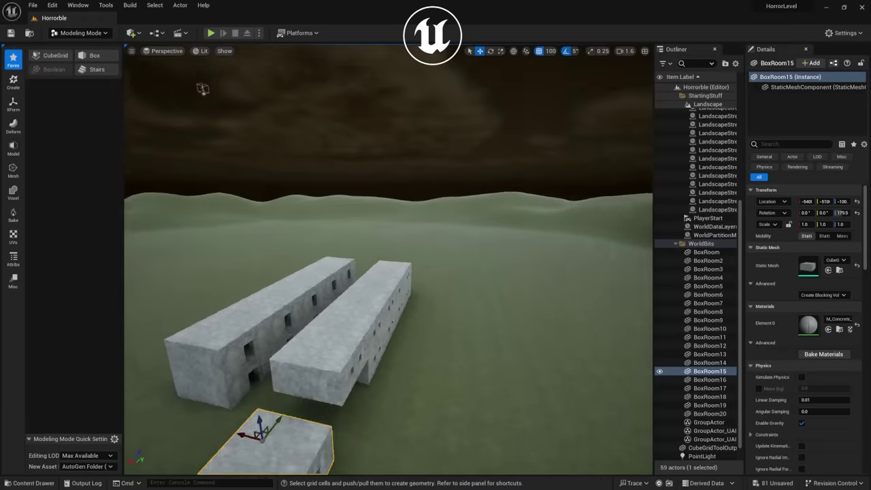
Switch to Unreal Editor and use CubeGrid to pull a wall up from a strip of cells on BoxRoom15's roof
{"action": "right_click_drag", "start_coordinate": [202, 88], "coordinate": [340, 204]}
{"action": "left_click", "coordinate": [55, 55]}
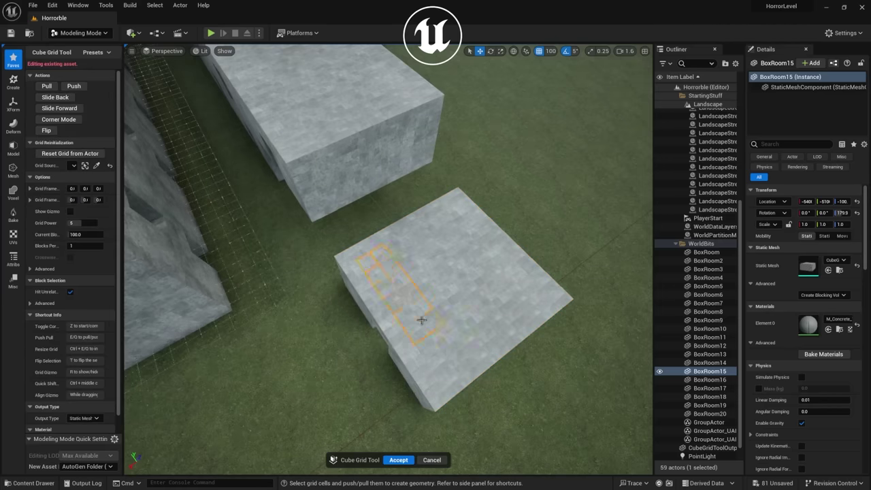
{"action": "right_click_drag", "start_coordinate": [388, 259], "coordinate": [375, 204]}
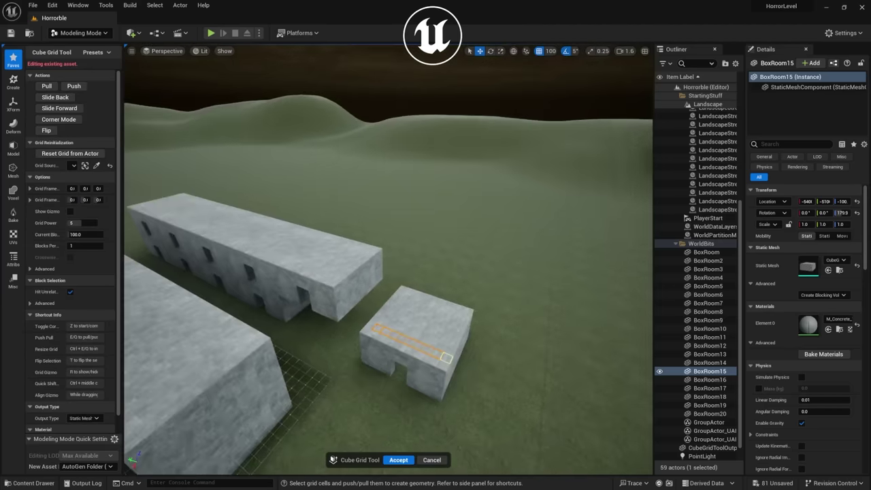
{"action": "key", "text": "e"}
{"action": "right_click_drag", "start_coordinate": [447, 373], "coordinate": [368, 262]}
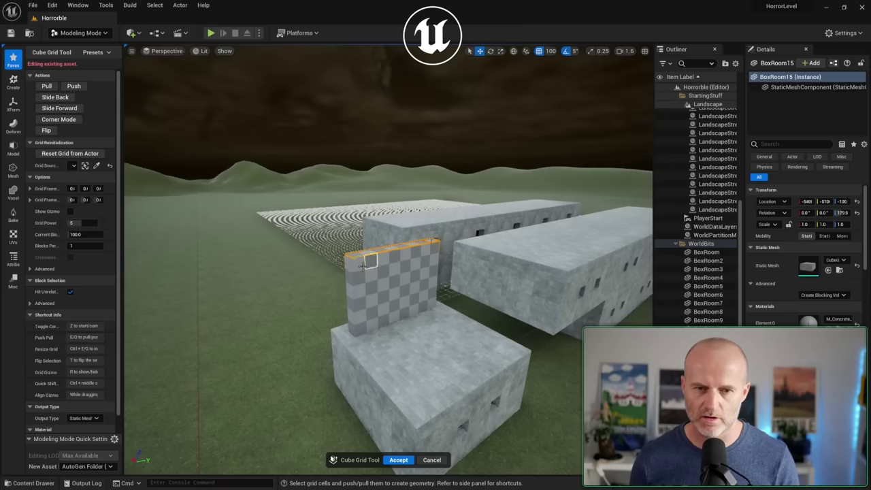
Extend a second wall section at a right angle from the end of the new roof wall, several blocks long
{"action": "key", "text": "e"}
{"action": "key", "text": "e"}
{"action": "key", "text": "e"}
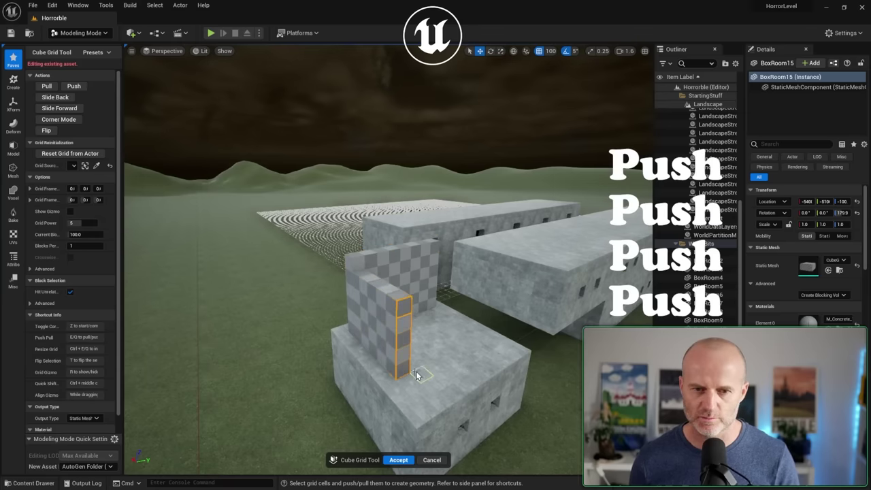
{"action": "right_click_drag", "start_coordinate": [420, 369], "coordinate": [558, 97]}
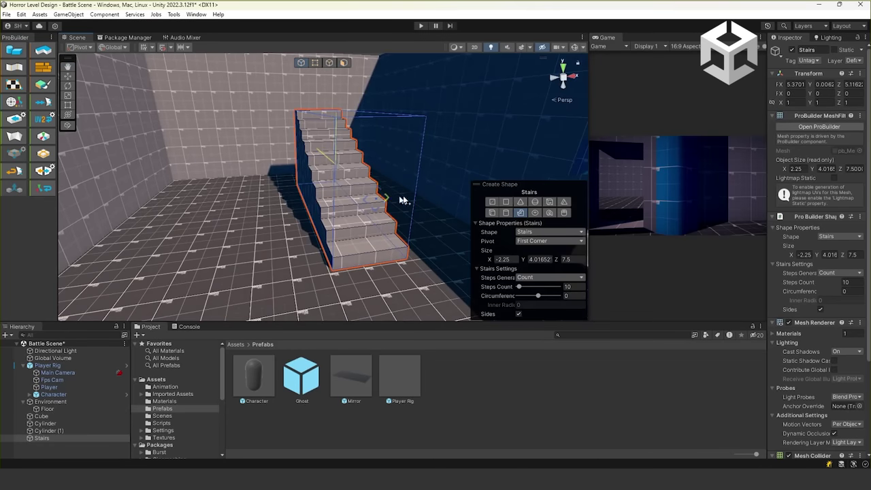
Switch to Unity and finish creating the ProBuilder staircase with 10 steps
{"action": "key", "text": "Escape"}
{"action": "right_click_drag", "start_coordinate": [332, 182], "coordinate": [361, 149]}
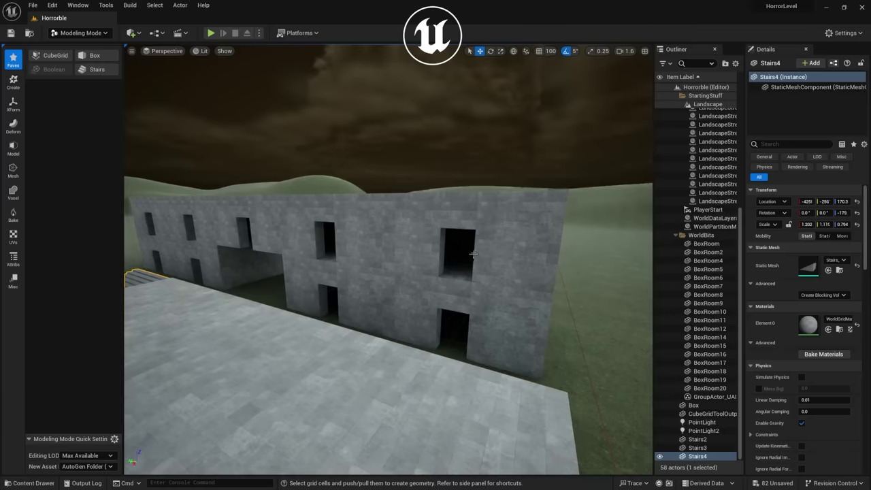
Switch to Unreal Editor and extrude a row of grid cells between the long building's two storeys into a walkway reaching the neighbouring block
{"action": "left_click", "coordinate": [347, 223]}
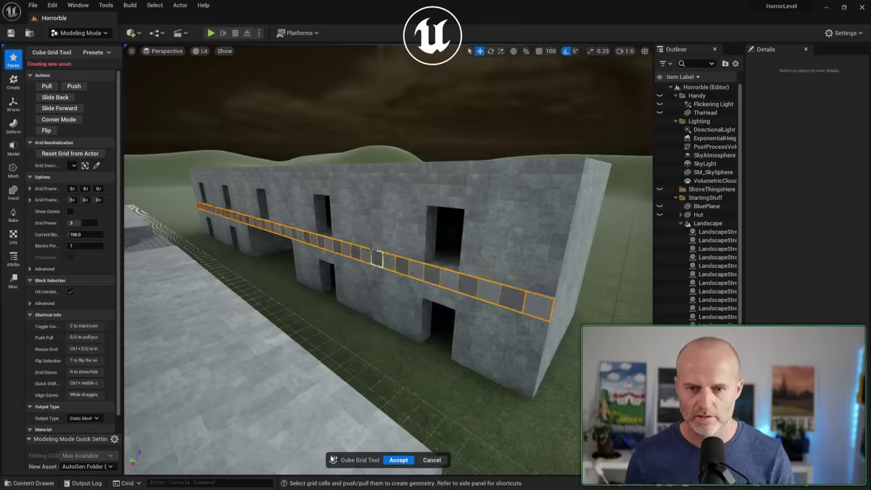
{"action": "left_click", "coordinate": [371, 252]}
{"action": "right_click_drag", "start_coordinate": [371, 252], "coordinate": [381, 224]}
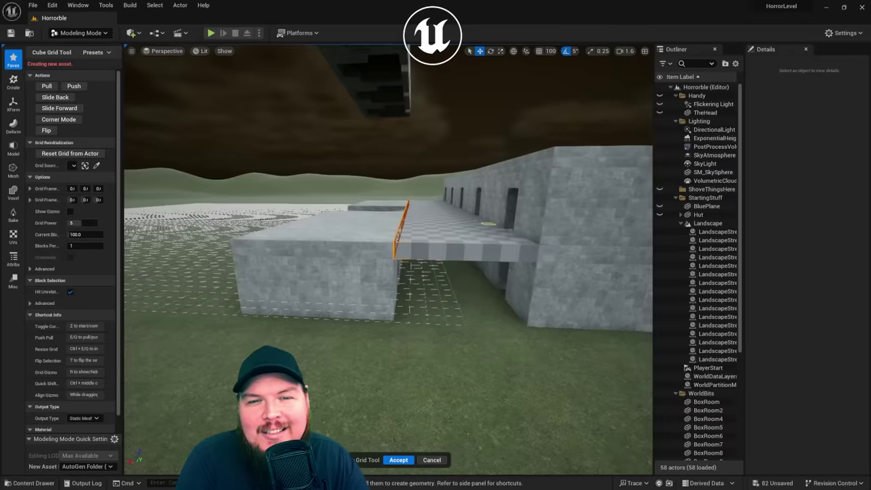
{"action": "right_click_drag", "start_coordinate": [387, 259], "coordinate": [377, 249]}
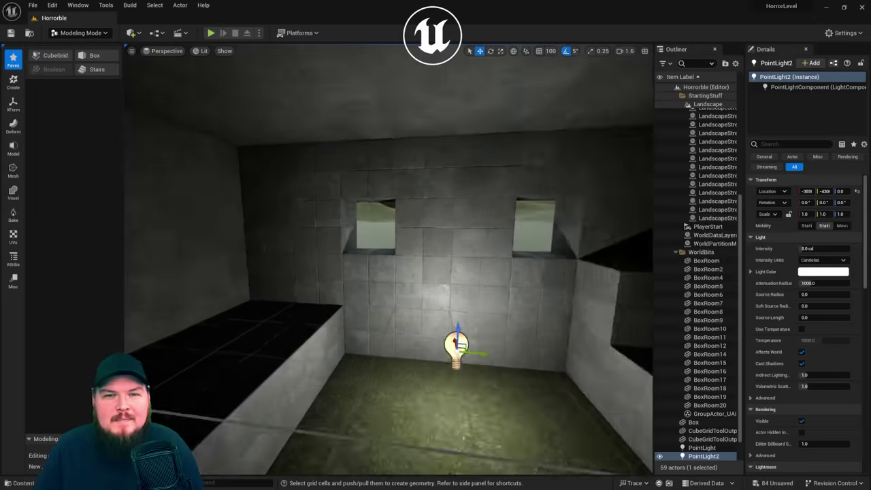
{"action": "right_click_drag", "start_coordinate": [388, 259], "coordinate": [333, 258]}
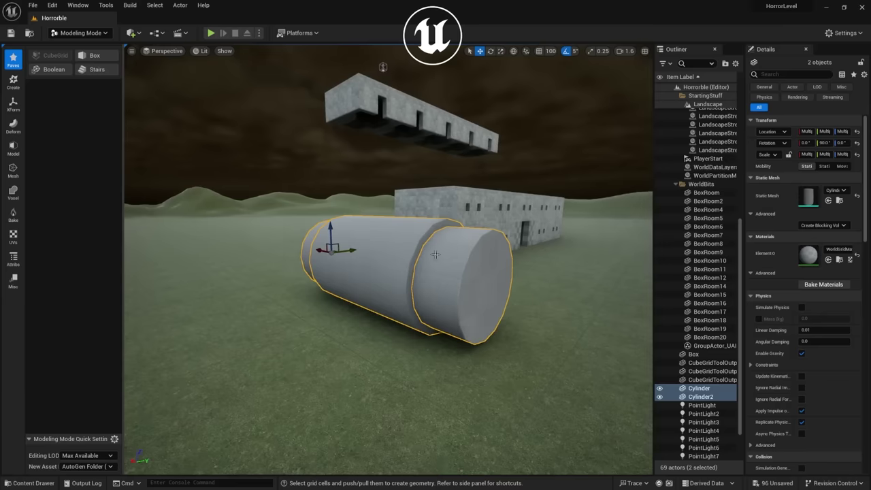
Select the two overlapping cylinders and start a Boolean operation on them
{"action": "left_click", "coordinate": [382, 227]}
{"action": "left_click", "coordinate": [442, 264], "text": "ctrl"}
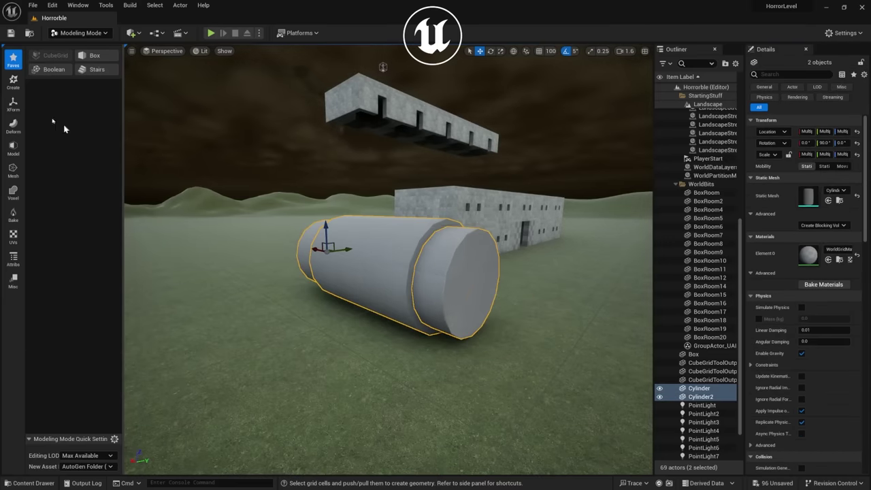
{"action": "left_click", "coordinate": [45, 70]}
{"action": "right_click_drag", "start_coordinate": [226, 151], "coordinate": [178, 153]}
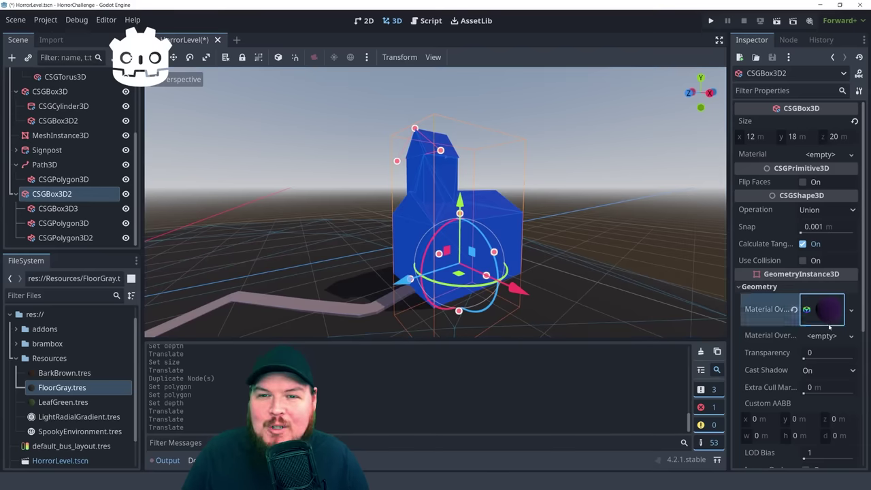
Switch to Godot, set the church box's override material colour to hex 150026, and check the building from several angles
{"action": "left_click", "coordinate": [822, 309]}
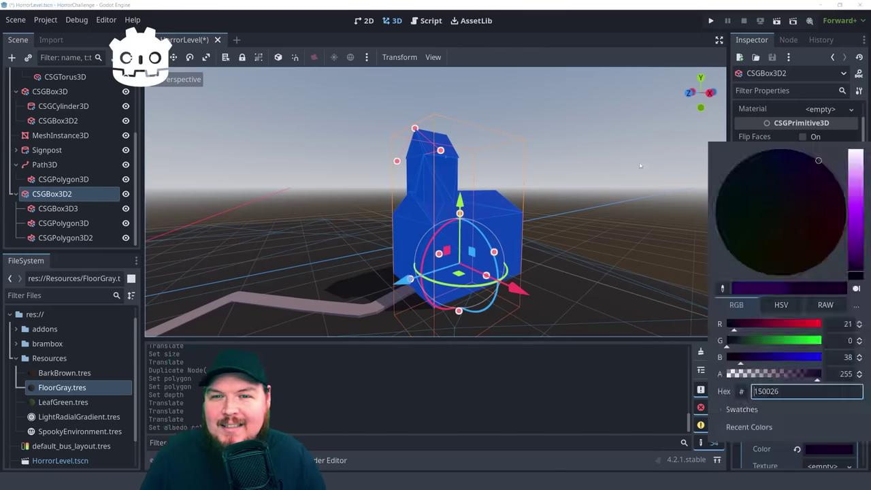
{"action": "left_click", "coordinate": [621, 222]}
{"action": "middle_click_drag", "start_coordinate": [621, 223], "coordinate": [483, 221]}
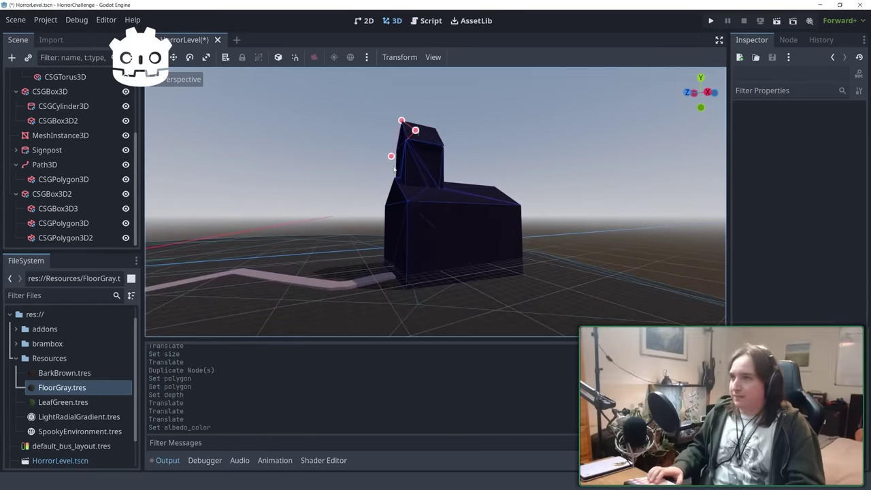
{"action": "middle_click_drag", "start_coordinate": [430, 166], "coordinate": [452, 199]}
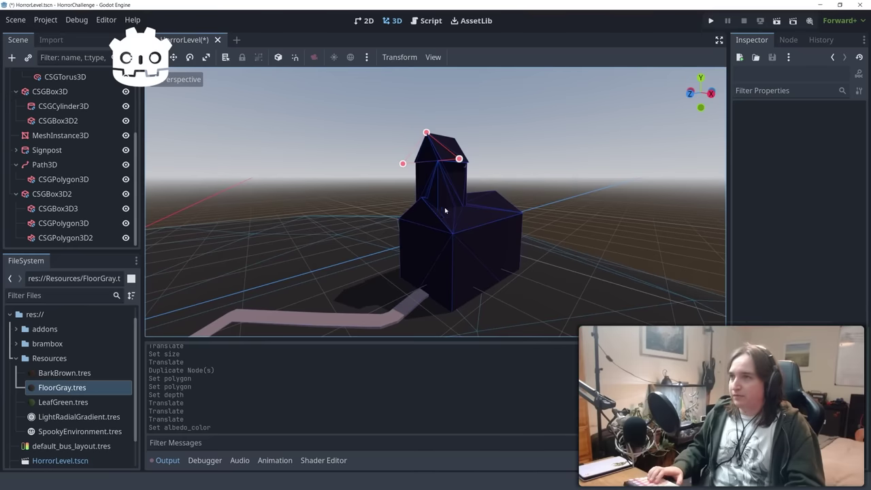
{"action": "middle_click_drag", "start_coordinate": [439, 212], "coordinate": [477, 252]}
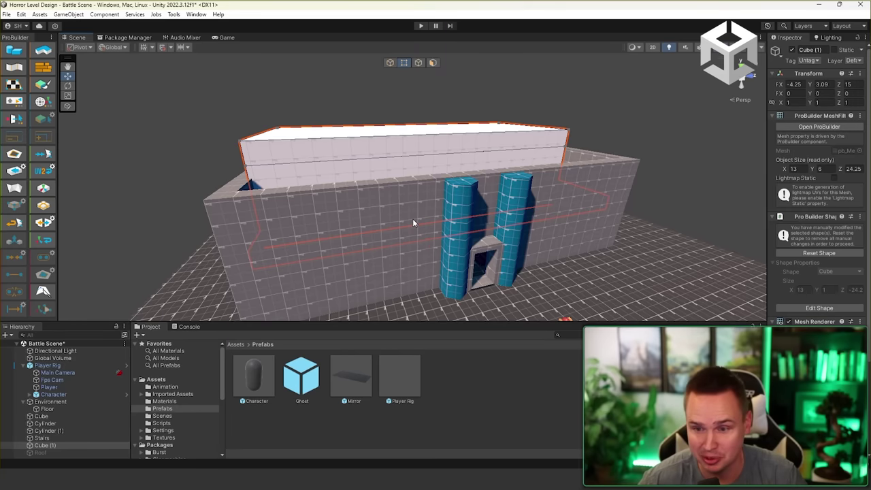
{"action": "right_click_drag", "start_coordinate": [412, 222], "coordinate": [405, 203]}
{"action": "key", "text": "s"}
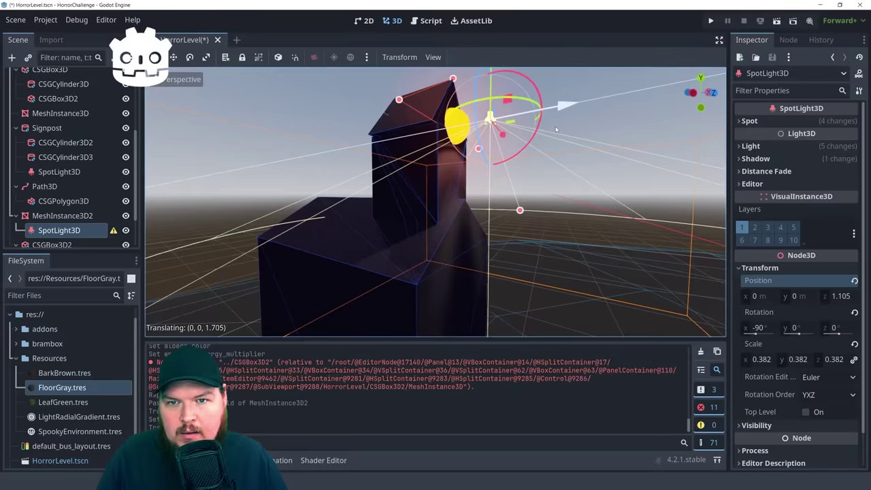
Open the Light properties of the spotlight on the church tower in Godot
{"action": "left_click", "coordinate": [782, 148]}
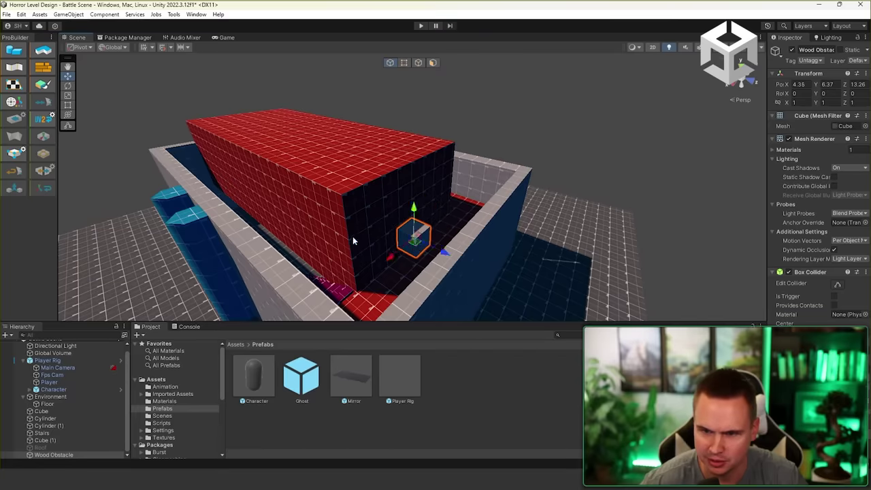
Switch to Unity and stretch the Wood Obstacle cube lengthwise into a longer plank on the upper floor
{"action": "right_click_drag", "start_coordinate": [353, 236], "coordinate": [412, 183]}
{"action": "key", "text": "ctrl+z"}
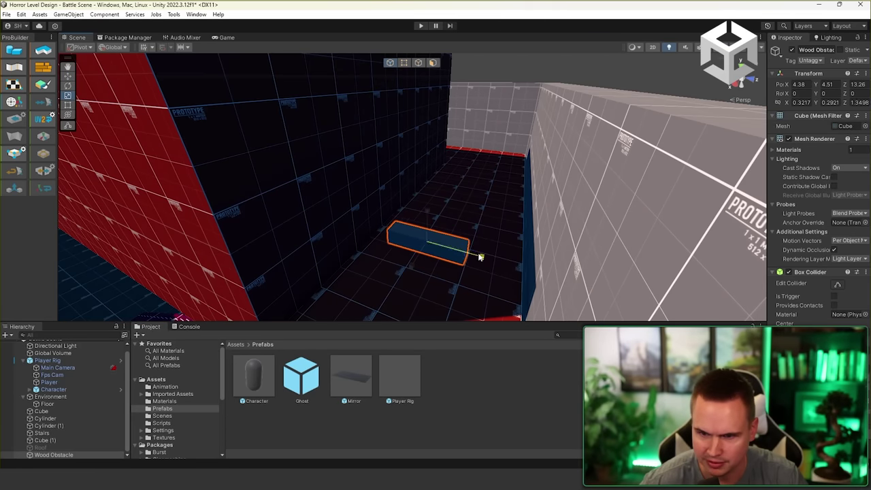
{"action": "left_click_drag", "start_coordinate": [501, 262], "coordinate": [513, 266]}
{"action": "right_click_drag", "start_coordinate": [452, 202], "coordinate": [475, 225]}
{"action": "key", "text": "w"}
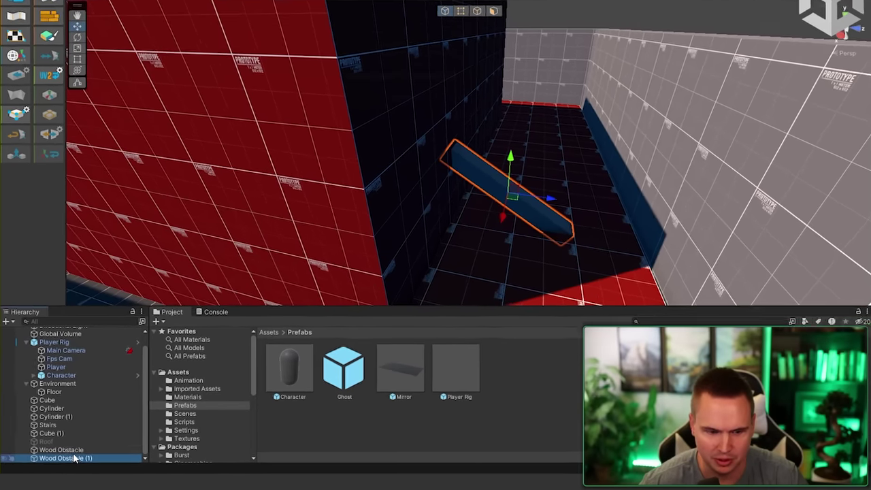
Select the original Wood Obstacle instead of its duplicate
{"action": "left_click", "coordinate": [56, 448]}
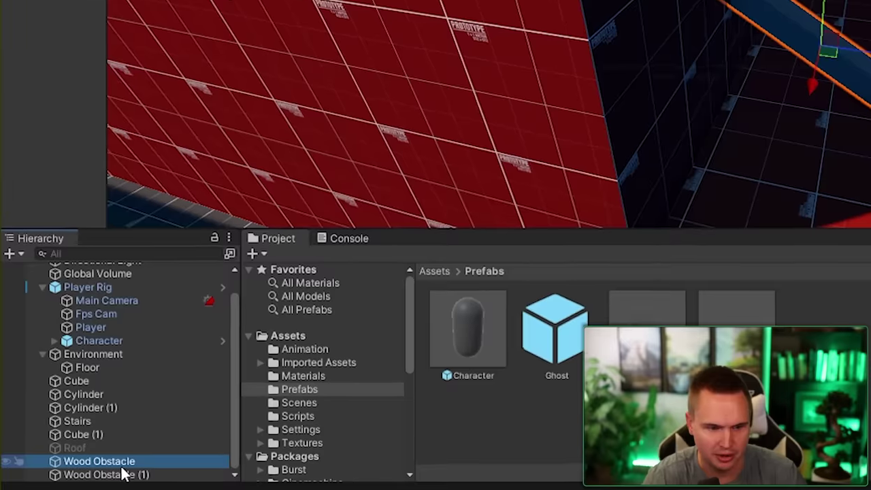
{"action": "left_click", "coordinate": [61, 448]}
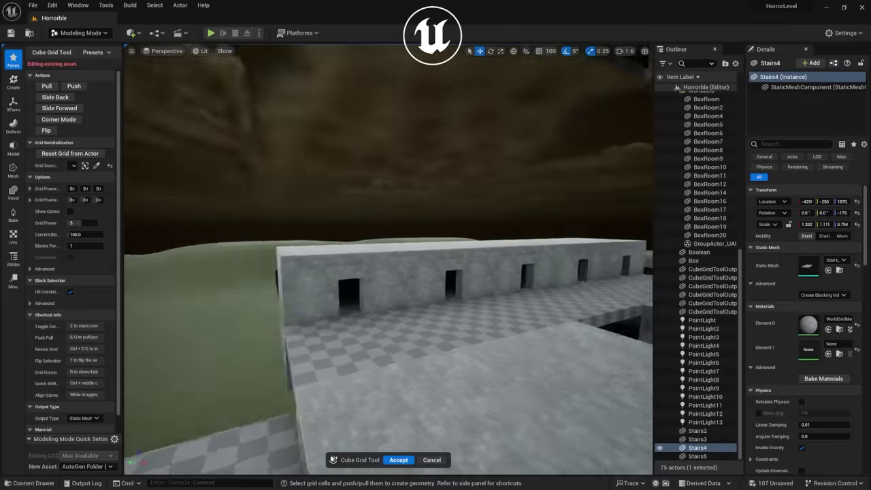
Switch to Unreal Editor and delete the selected Stairs5 actor beside the buildings
{"action": "right_click_drag", "start_coordinate": [273, 265], "coordinate": [273, 265]}
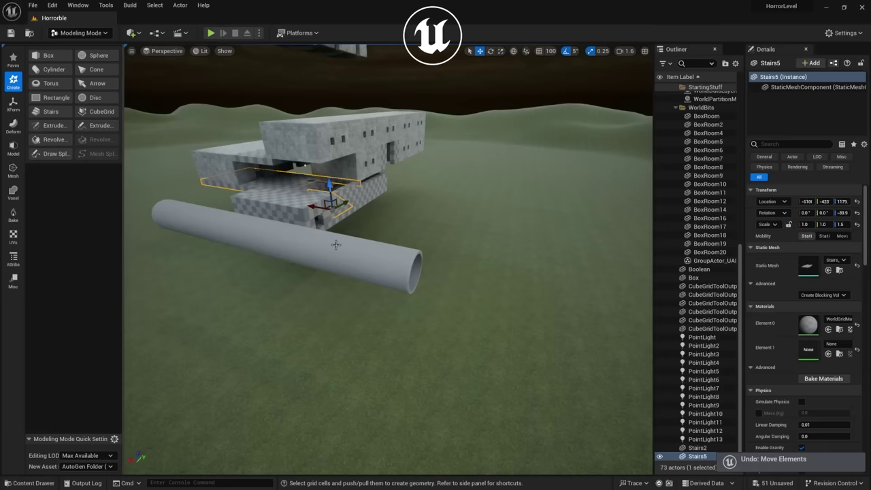
{"action": "key", "text": "Delete"}
{"action": "right_click_drag", "start_coordinate": [336, 244], "coordinate": [300, 245]}
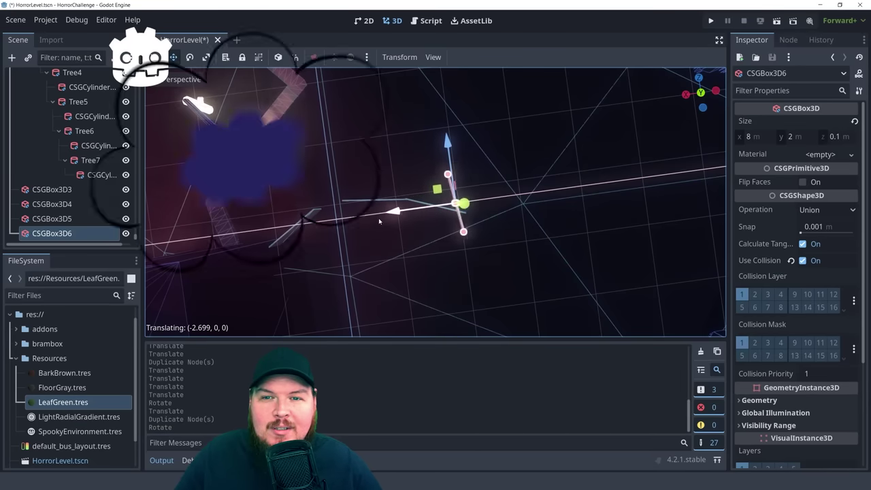
Switch to Godot and move the CSGBox3D6 fence panel along its X axis to line up with the neighbouring panels
{"action": "left_click_drag", "start_coordinate": [379, 220], "coordinate": [456, 184]}
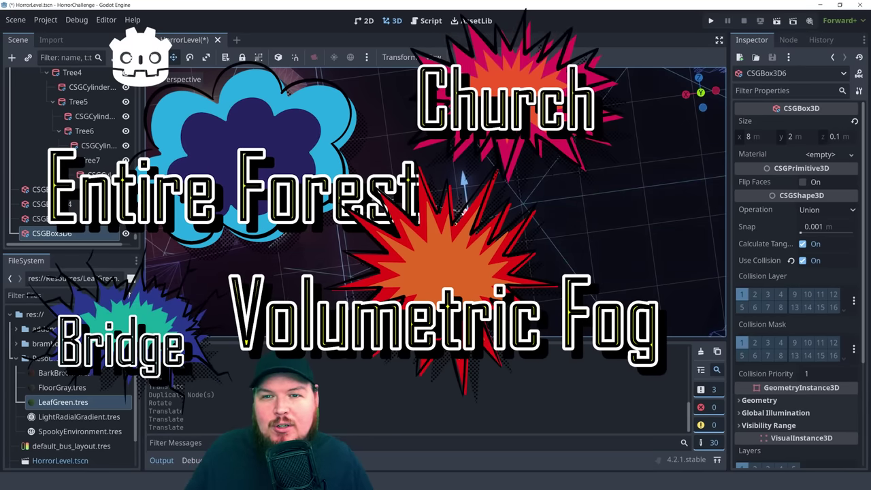
{"action": "middle_click_drag", "start_coordinate": [455, 184], "coordinate": [368, 97]}
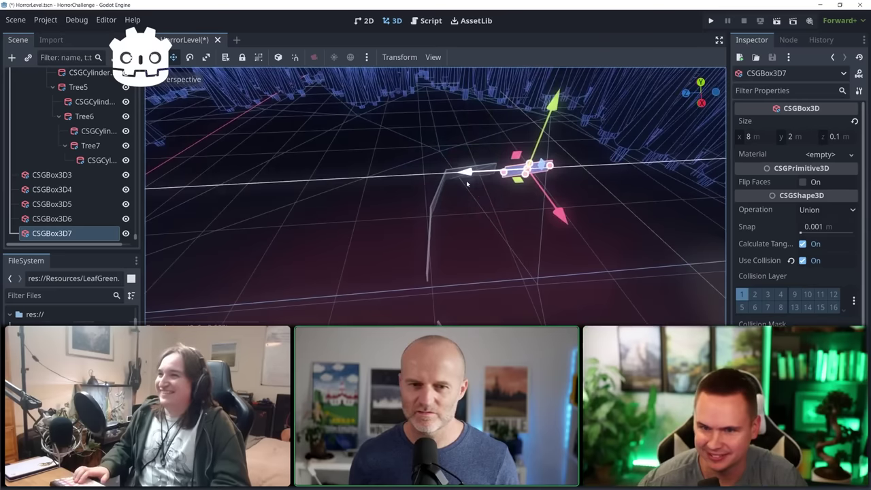
{"action": "middle_click_drag", "start_coordinate": [529, 191], "coordinate": [597, 170]}
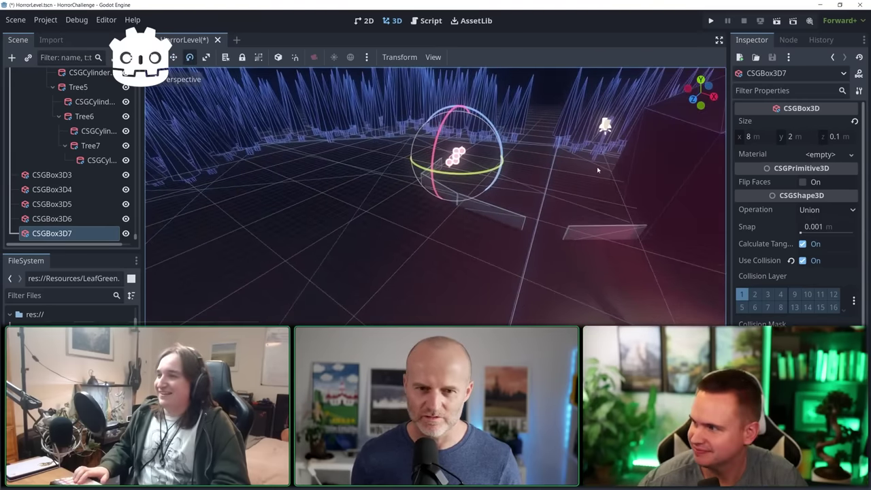
{"action": "middle_click_drag", "start_coordinate": [547, 188], "coordinate": [510, 243]}
{"action": "scroll", "coordinate": [510, 225], "scroll_direction": "down", "scroll_amount": 3}
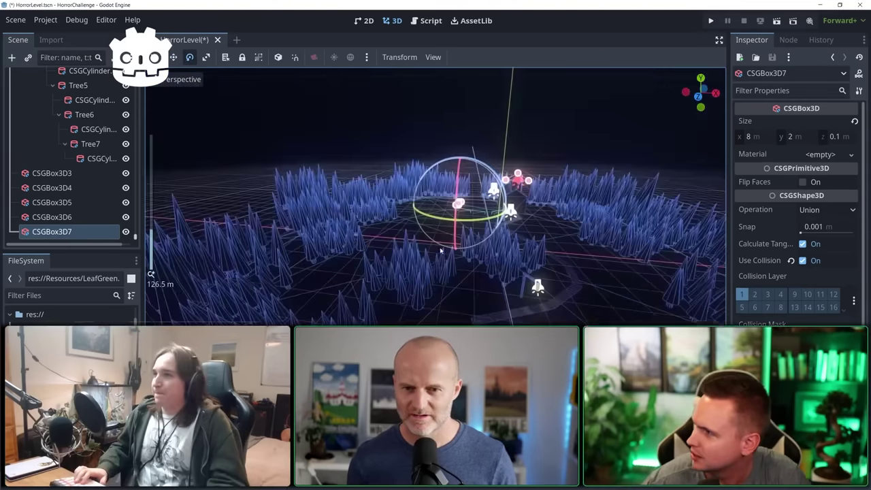
{"action": "middle_click_drag", "start_coordinate": [509, 211], "coordinate": [296, 213]}
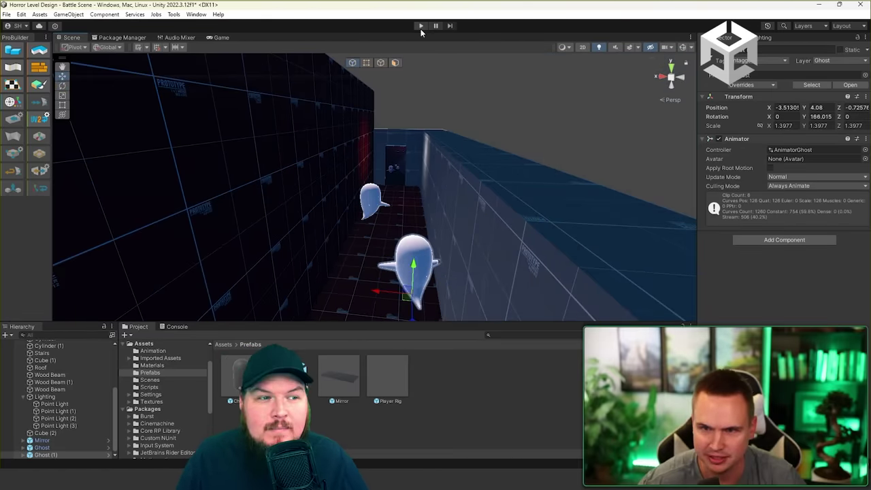
Switch to Unity, play-test the level and walk past the ghosts in the dark corridor up to the mirror
{"action": "left_click", "coordinate": [421, 25]}
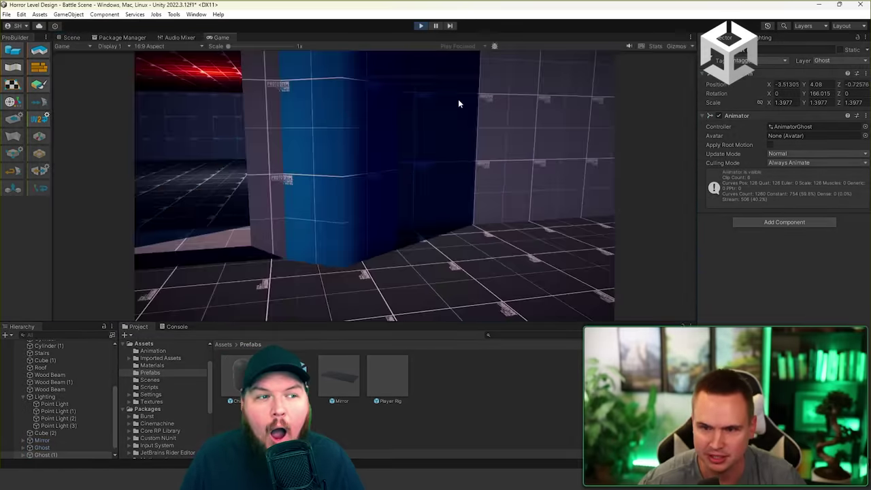
{"action": "key", "text": "w"}
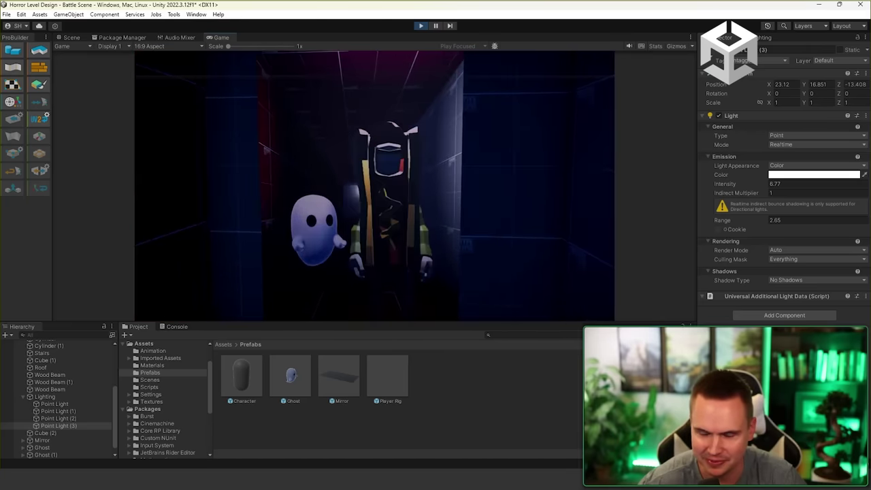
{"action": "key", "text": "w"}
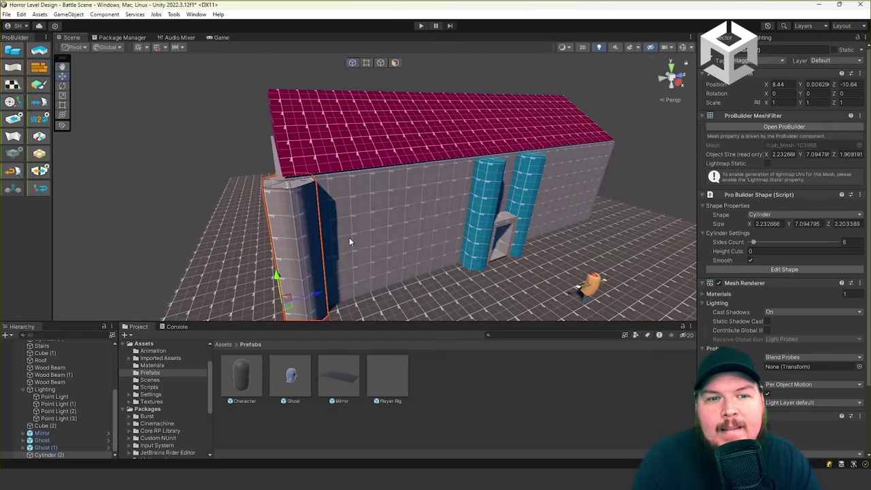
{"action": "key", "text": "alt+1"}
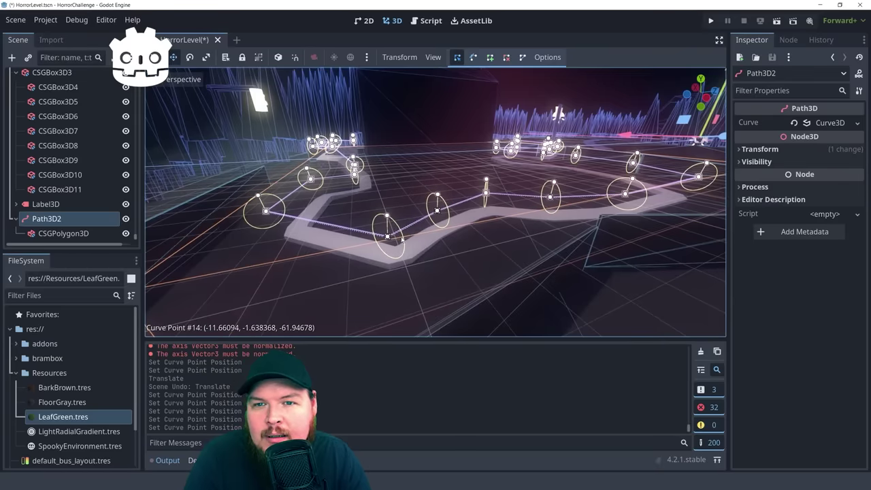
Switch to Godot and reposition successive Path3D2 curve points, from about #14 to #21, to fit the path to the ground
{"action": "middle_click_drag", "start_coordinate": [386, 243], "coordinate": [329, 196]}
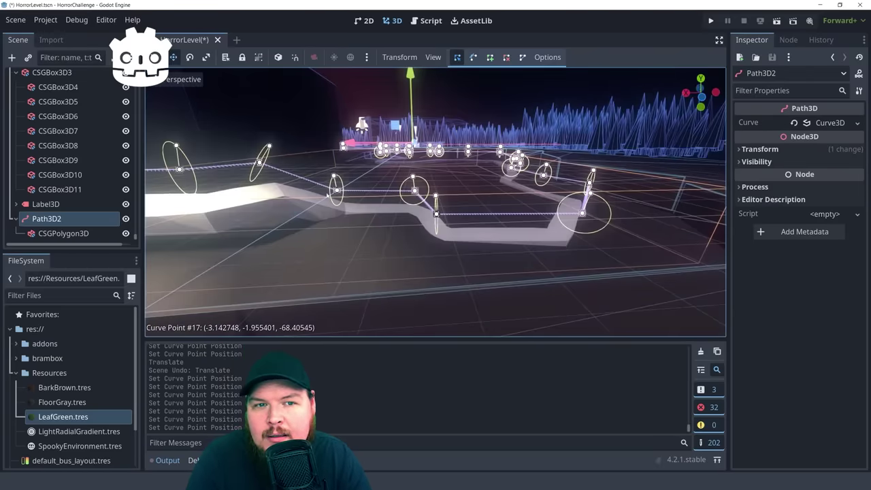
{"action": "left_click_drag", "start_coordinate": [254, 165], "coordinate": [258, 207]}
{"action": "middle_click_drag", "start_coordinate": [258, 206], "coordinate": [375, 155]}
{"action": "left_click_drag", "start_coordinate": [370, 172], "coordinate": [347, 214]}
{"action": "middle_click_drag", "start_coordinate": [315, 228], "coordinate": [408, 233]}
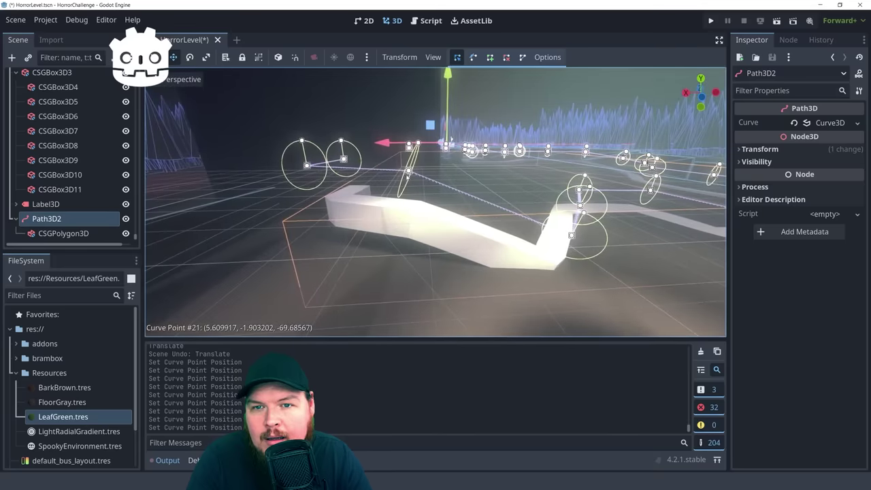
{"action": "left_click_drag", "start_coordinate": [383, 245], "coordinate": [385, 243]}
{"action": "middle_click_drag", "start_coordinate": [384, 243], "coordinate": [416, 197]}
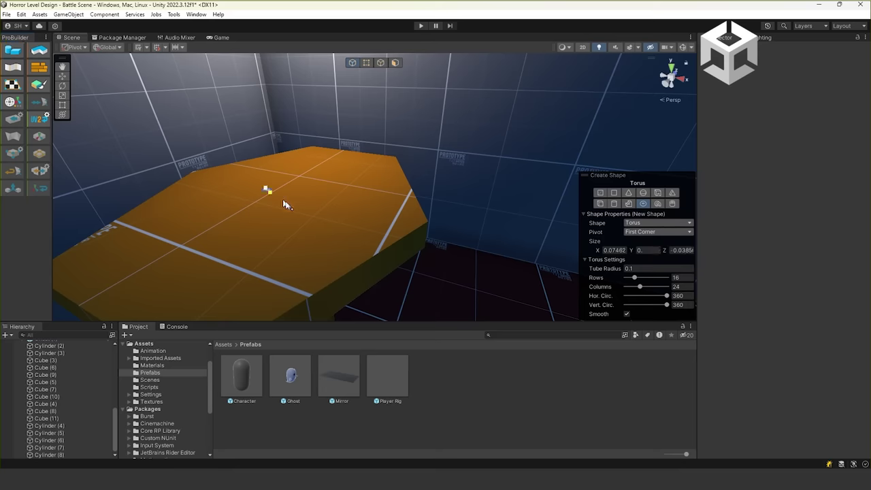
Switch to Unity and draw a ProBuilder torus on the orange tabletop with tube radius 0.1, 16 rows and 24 columns
{"action": "left_click_drag", "start_coordinate": [313, 278], "coordinate": [311, 252]}
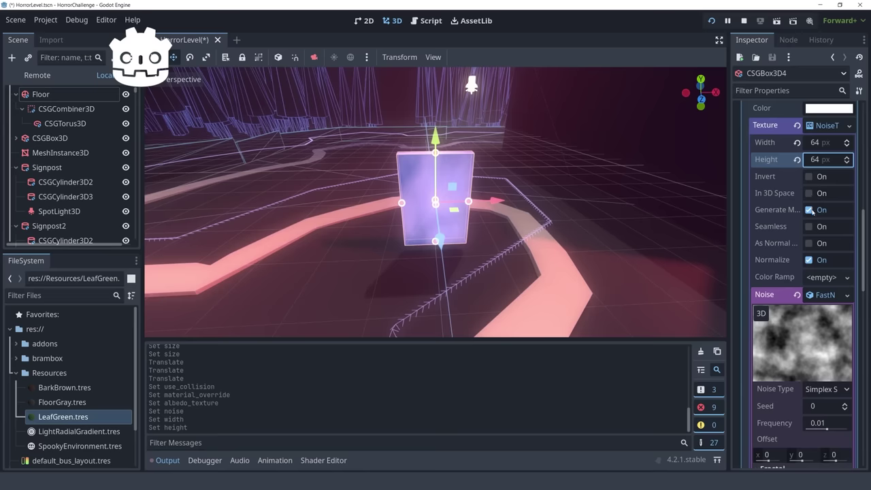
Switch to Godot, review the noise texture settings of the CSGBox3D4 material and reset its texture to the default
{"action": "middle_click_drag", "start_coordinate": [657, 250], "coordinate": [603, 250]}
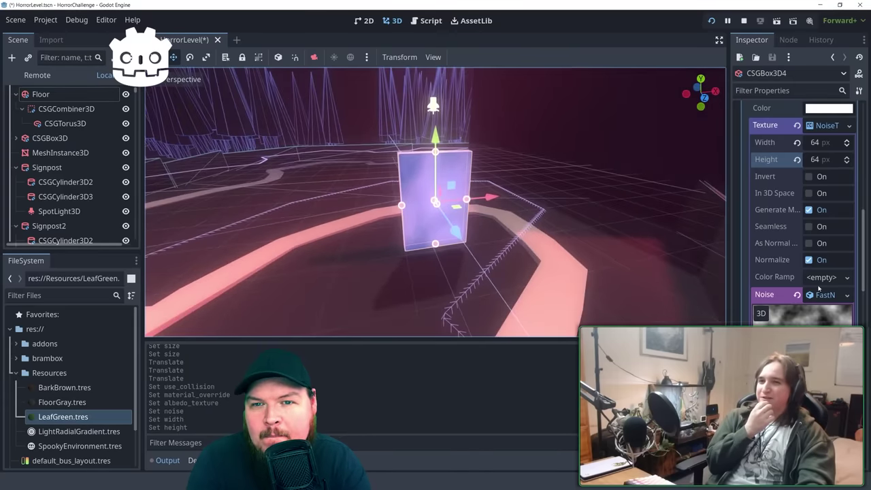
{"action": "scroll", "coordinate": [808, 289], "scroll_direction": "down", "scroll_amount": 5}
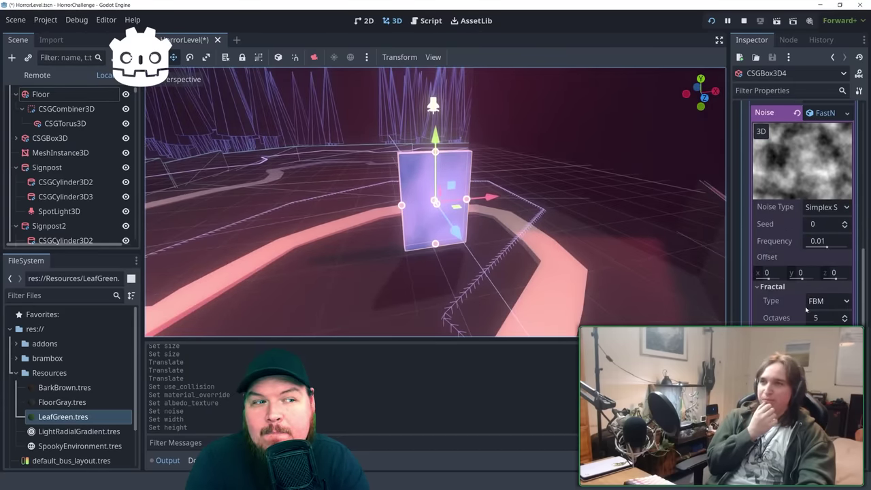
{"action": "scroll", "coordinate": [805, 307], "scroll_direction": "up", "scroll_amount": 5}
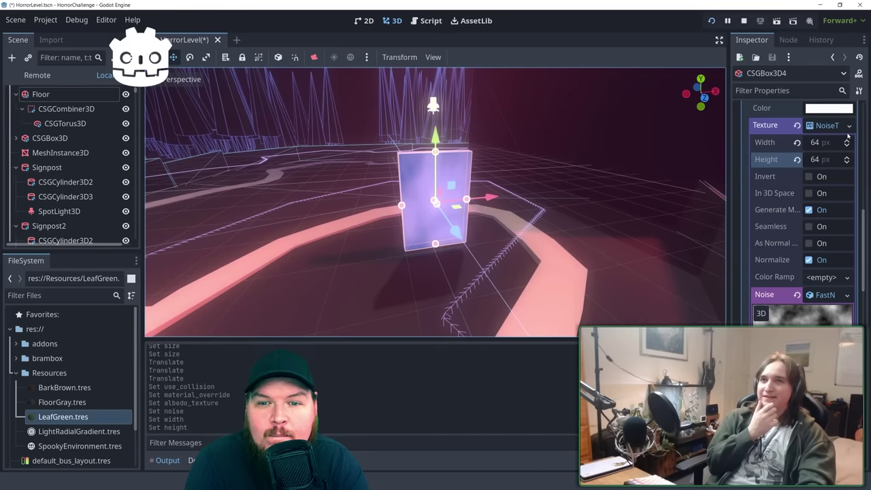
{"action": "left_click", "coordinate": [797, 125]}
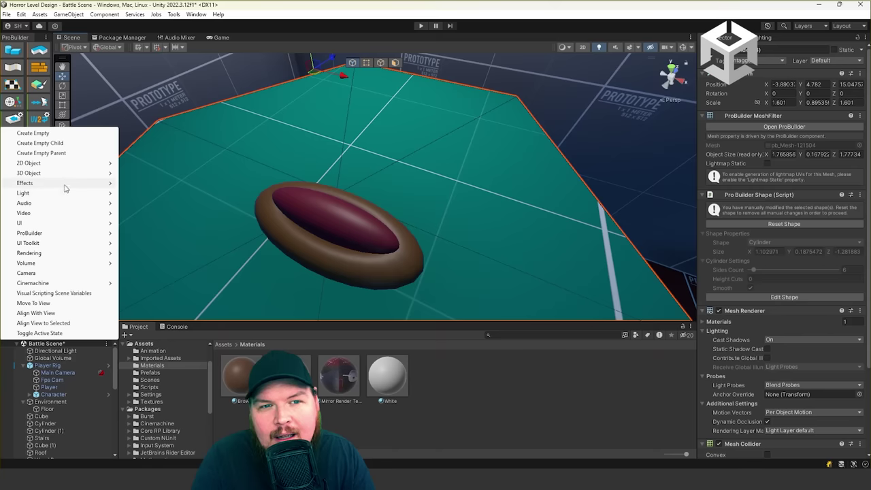
{"action": "mouse_move", "coordinate": [61, 179]}
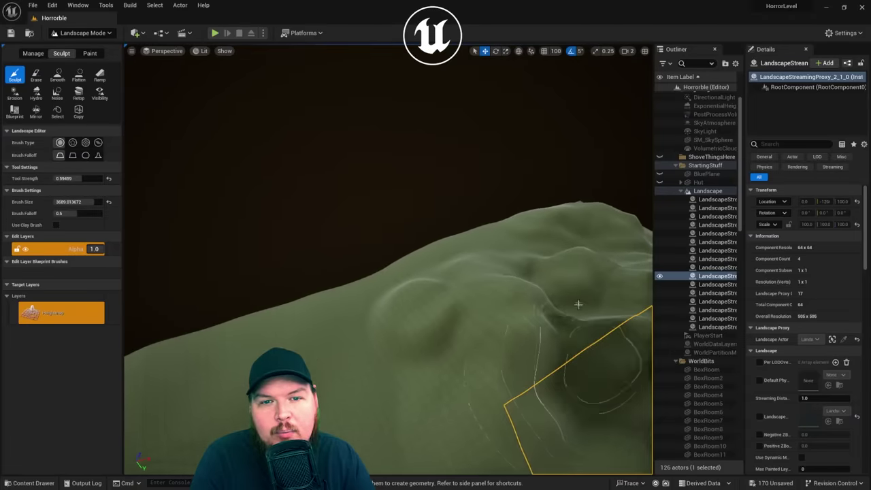
Switch to Unreal Editor and sculpt the green landscape in the valley below the building's pipe outlet
{"action": "mouse_move", "coordinate": [238, 335]}
{"action": "right_mouse_down"}
{"action": "mouse_move", "coordinate": [341, 286]}
{"action": "mouse_move", "coordinate": [279, 282]}
{"action": "mouse_move", "coordinate": [311, 367]}
{"action": "right_mouse_up"}
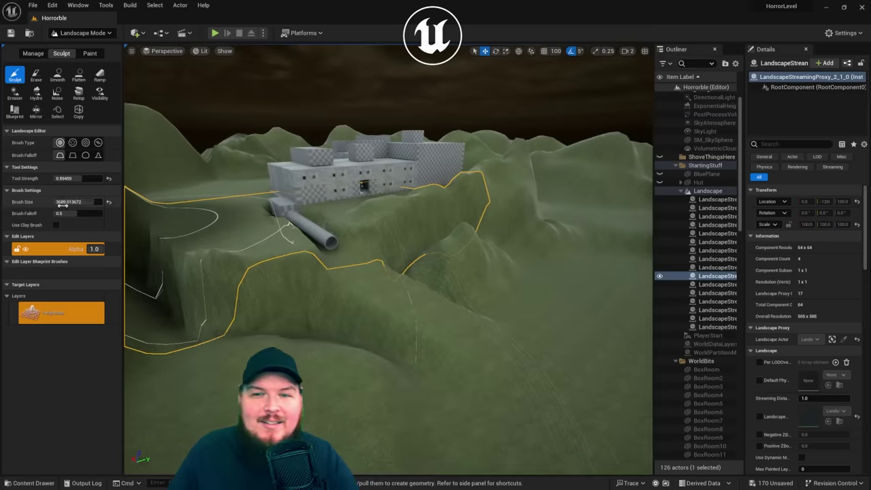
{"action": "left_click_drag", "start_coordinate": [399, 366], "coordinate": [368, 364]}
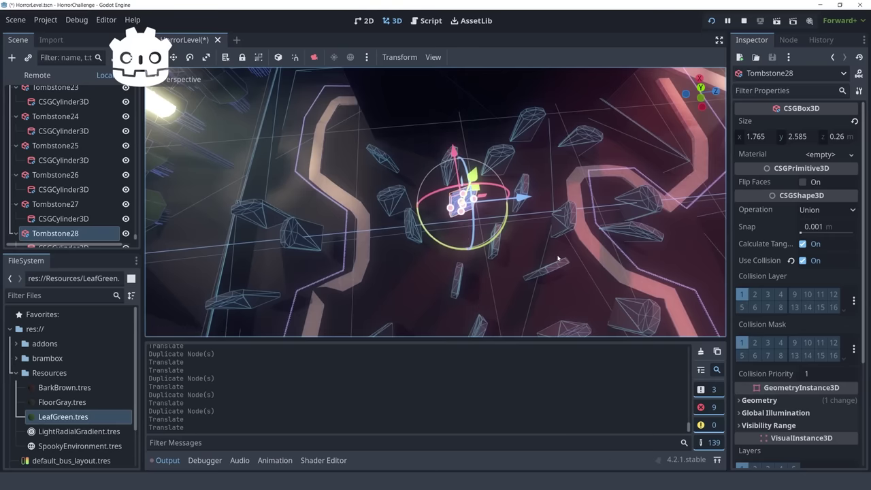
Switch to Godot, duplicate Tombstone28 and position the copy by the path at the edge of the graveyard
{"action": "middle_click_drag", "start_coordinate": [558, 259], "coordinate": [527, 214]}
{"action": "left_click_drag", "start_coordinate": [545, 158], "coordinate": [286, 158]}
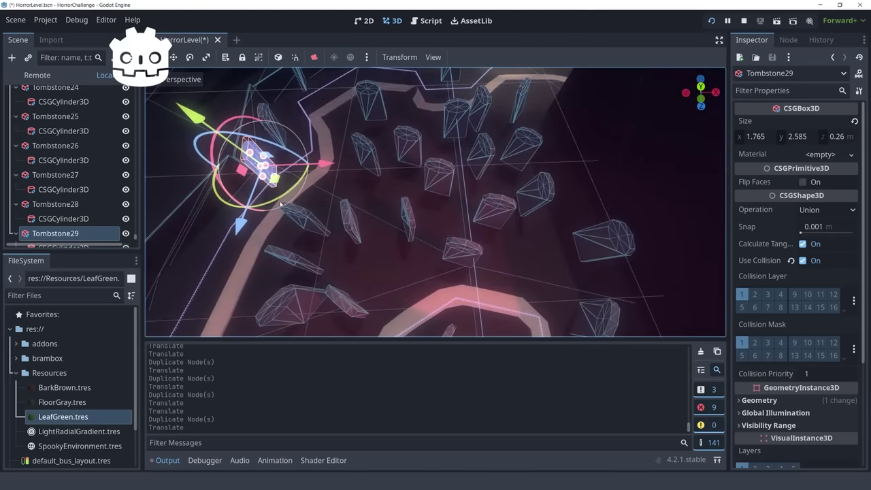
{"action": "left_click_drag", "start_coordinate": [245, 224], "coordinate": [233, 275]}
{"action": "middle_click_drag", "start_coordinate": [285, 259], "coordinate": [354, 224]}
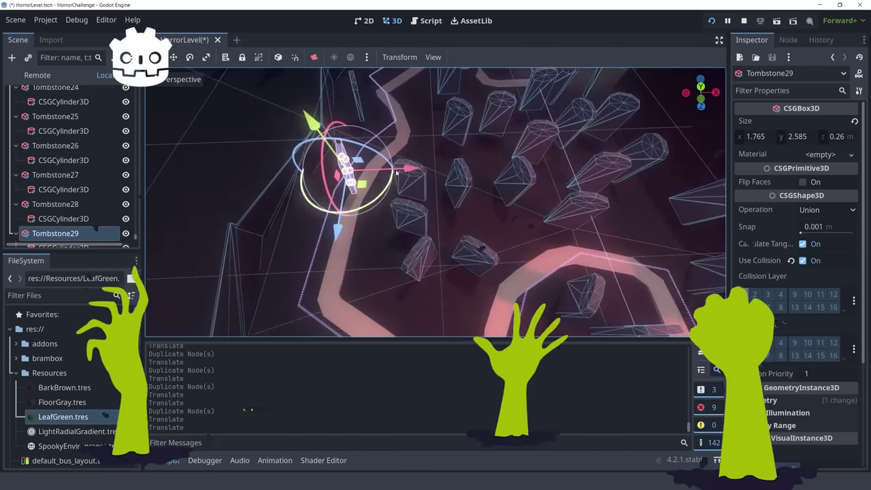
{"action": "left_click_drag", "start_coordinate": [306, 225], "coordinate": [372, 237]}
{"action": "middle_click_drag", "start_coordinate": [372, 238], "coordinate": [395, 245]}
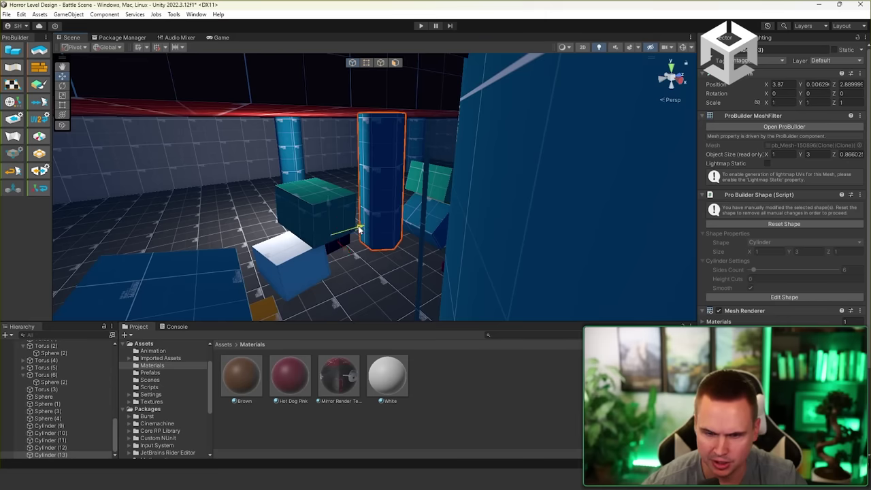
Switch to Unity and move the selected Cylinder (13) pillar along its Z axis to -0.86 beside the stacked crates
{"action": "right_click_drag", "start_coordinate": [293, 245], "coordinate": [467, 210]}
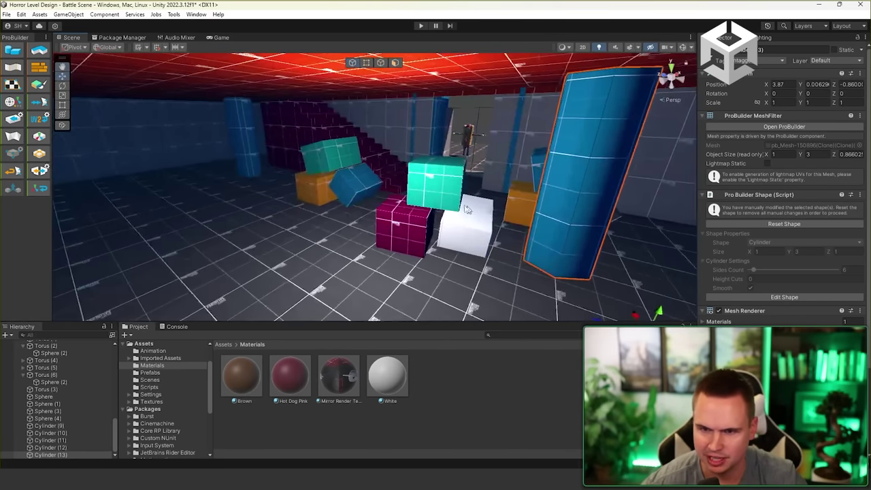
{"action": "right_click_drag", "start_coordinate": [367, 131], "coordinate": [390, 131]}
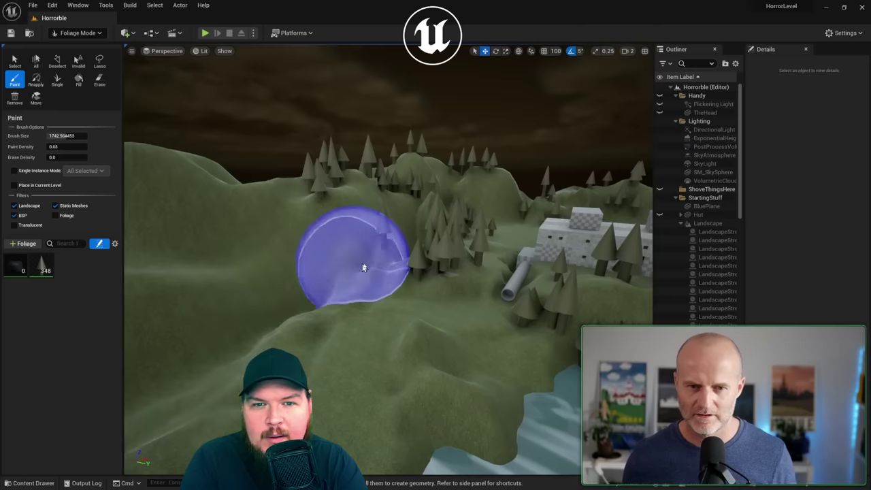
Switch to Unreal Editor and paint tree foliage over the hillsides beside the lake with paint density 0.03
{"action": "mouse_move", "coordinate": [363, 268]}
{"action": "left_mouse_down"}
{"action": "mouse_move", "coordinate": [294, 286]}
{"action": "mouse_move", "coordinate": [277, 320]}
{"action": "mouse_move", "coordinate": [239, 301]}
{"action": "mouse_move", "coordinate": [265, 227]}
{"action": "left_mouse_up"}
{"action": "right_click_drag", "start_coordinate": [265, 227], "coordinate": [282, 218]}
{"action": "mouse_move", "coordinate": [283, 218]}
{"action": "left_mouse_down"}
{"action": "mouse_move", "coordinate": [241, 253]}
{"action": "mouse_move", "coordinate": [248, 268]}
{"action": "mouse_move", "coordinate": [279, 275]}
{"action": "mouse_move", "coordinate": [306, 319]}
{"action": "mouse_move", "coordinate": [210, 359]}
{"action": "left_mouse_up"}
{"action": "right_click_drag", "start_coordinate": [210, 358], "coordinate": [249, 364]}
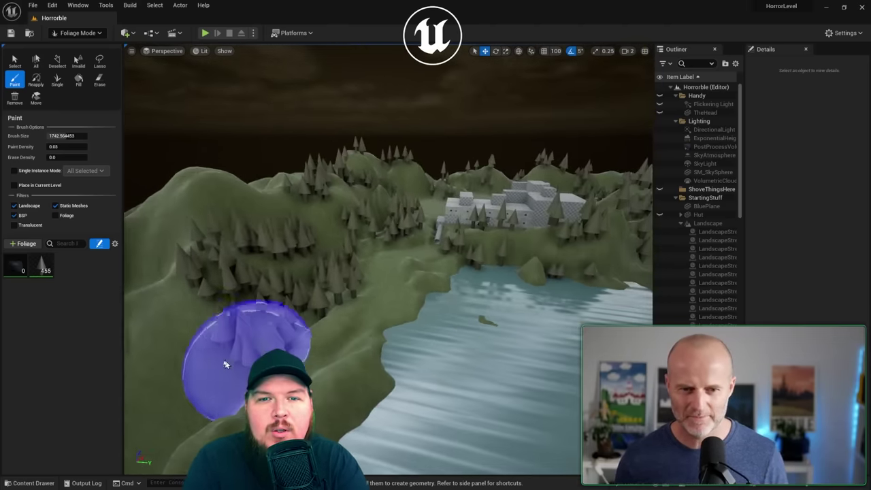
{"action": "mouse_move", "coordinate": [249, 363]}
{"action": "left_mouse_down"}
{"action": "mouse_move", "coordinate": [204, 371]}
{"action": "mouse_move", "coordinate": [246, 234]}
{"action": "left_mouse_up"}
{"action": "right_click_drag", "start_coordinate": [246, 234], "coordinate": [246, 233]}
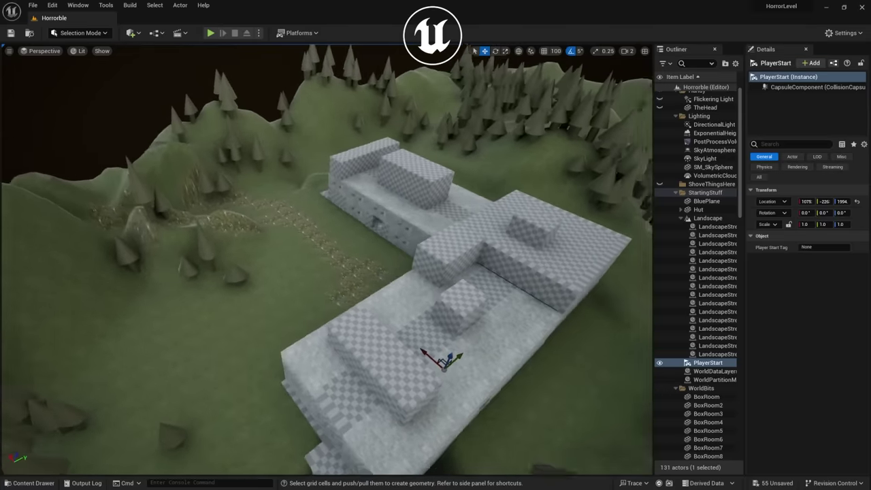
Inspect the building exterior and play-test the level, walking out through the round pipe to the hut and its stairs
{"action": "right_click_drag", "start_coordinate": [206, 217], "coordinate": [206, 217]}
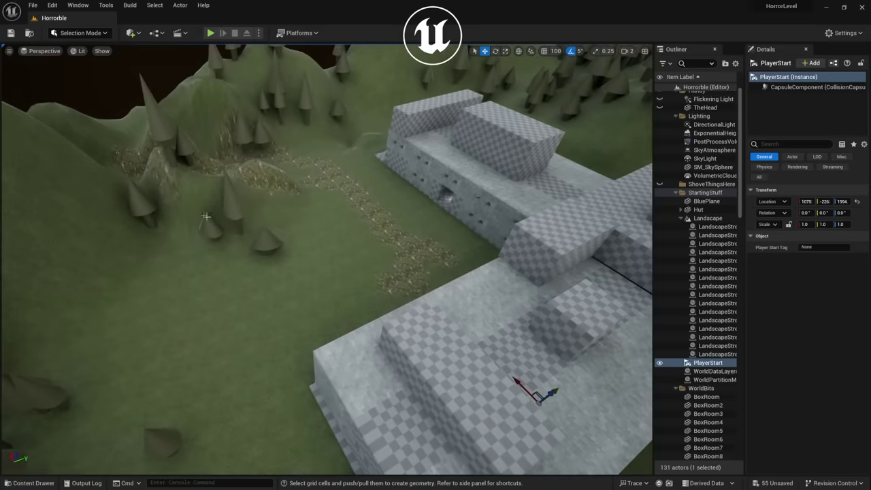
{"action": "right_click_drag", "start_coordinate": [398, 239], "coordinate": [410, 261]}
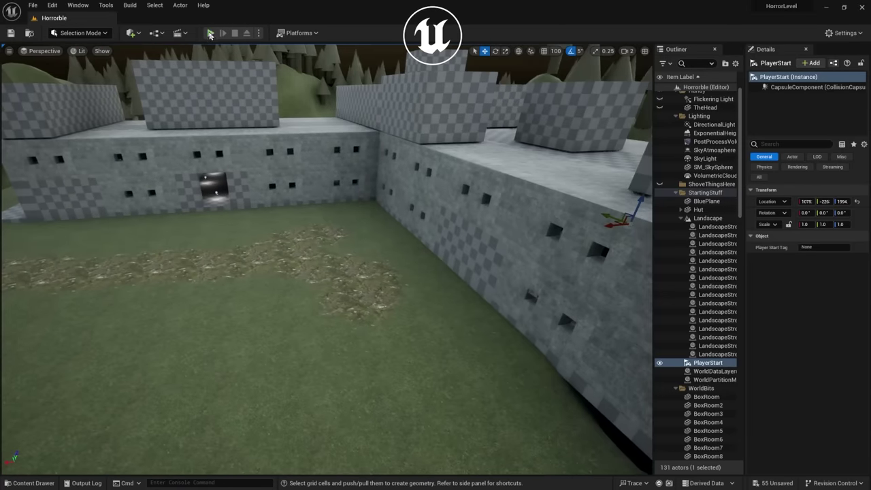
{"action": "left_click", "coordinate": [210, 33]}
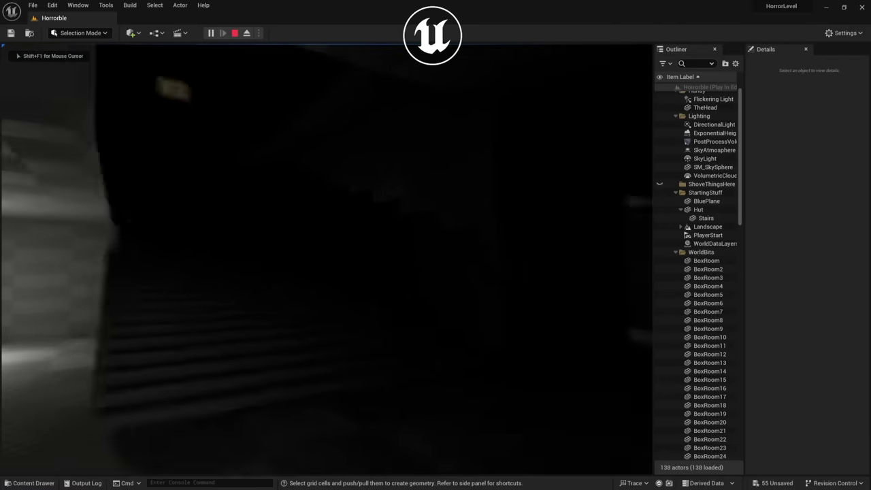
{"action": "key", "text": "w"}
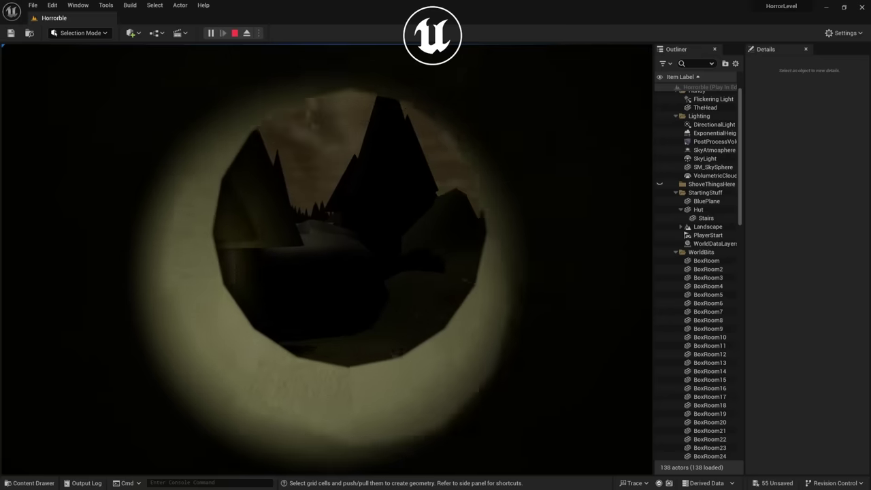
{"action": "key", "text": "w"}
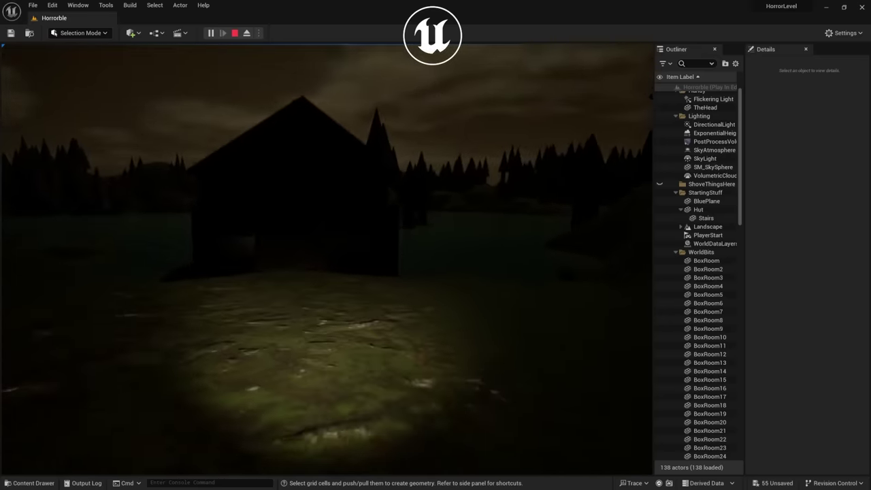
{"action": "key", "text": "w"}
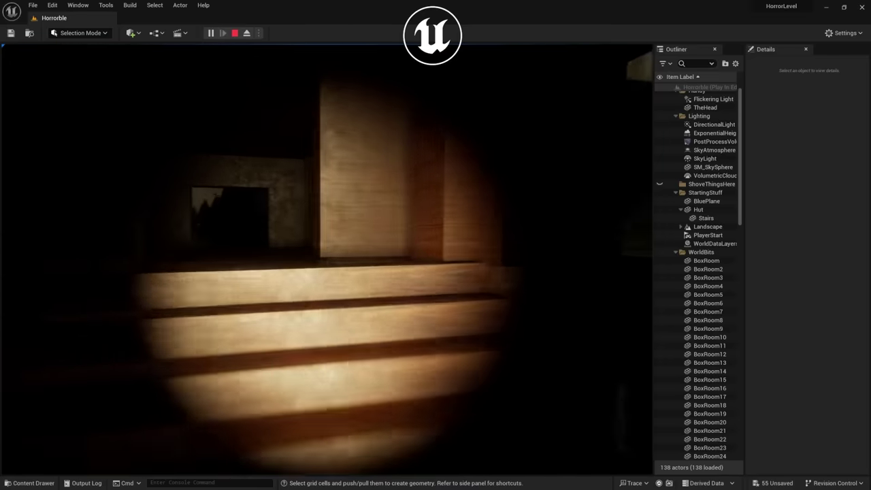